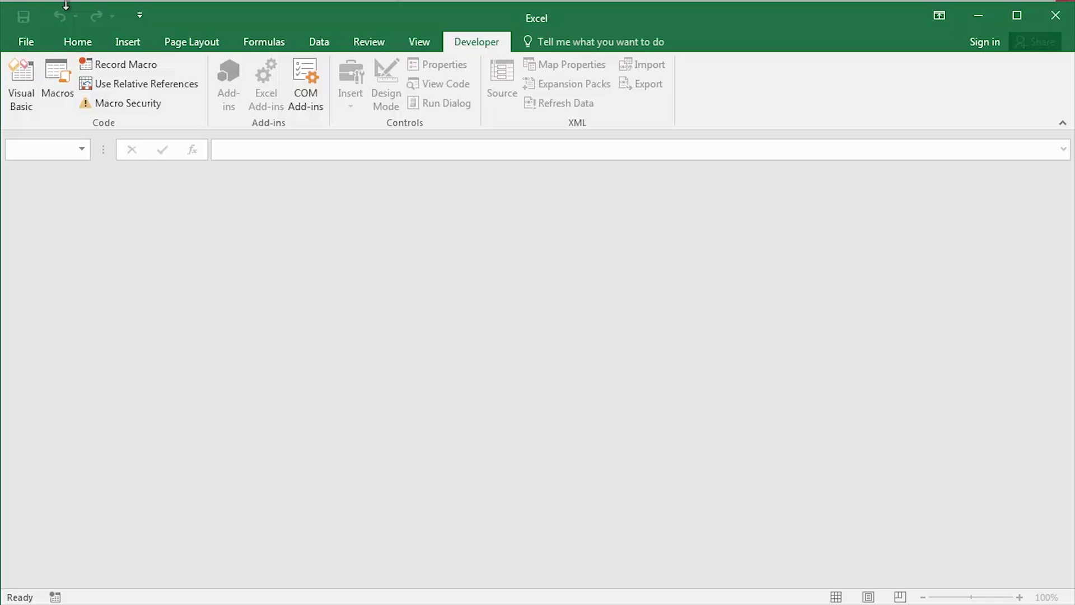
- Keep Developer checked under Main Tabs in Excel Options' Customize Ribbon, then apply
{"action": "left_click", "coordinate": [26, 43]}
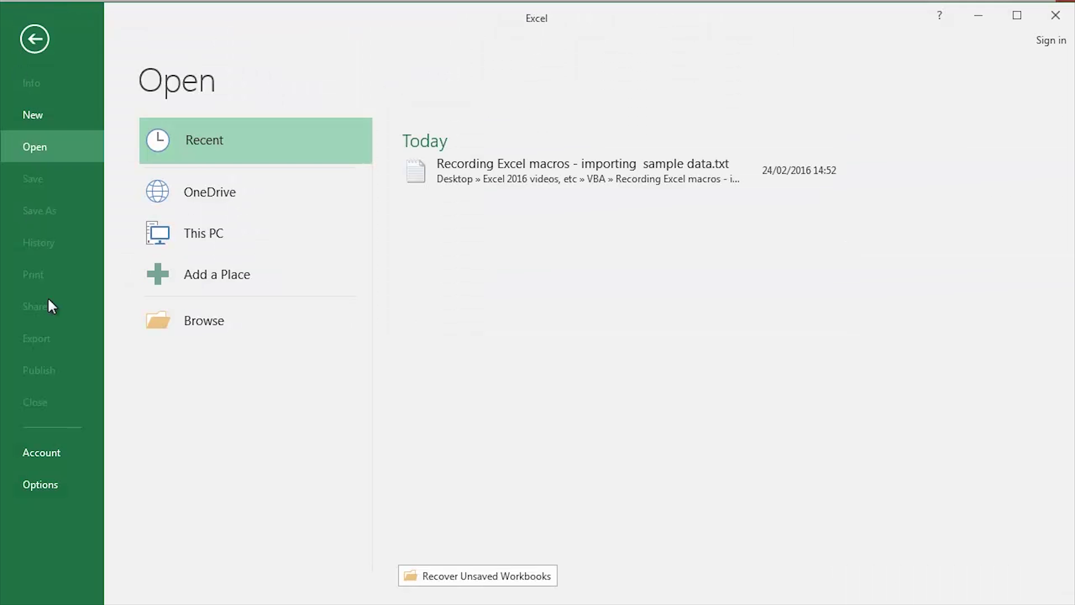
{"action": "left_click", "coordinate": [48, 483]}
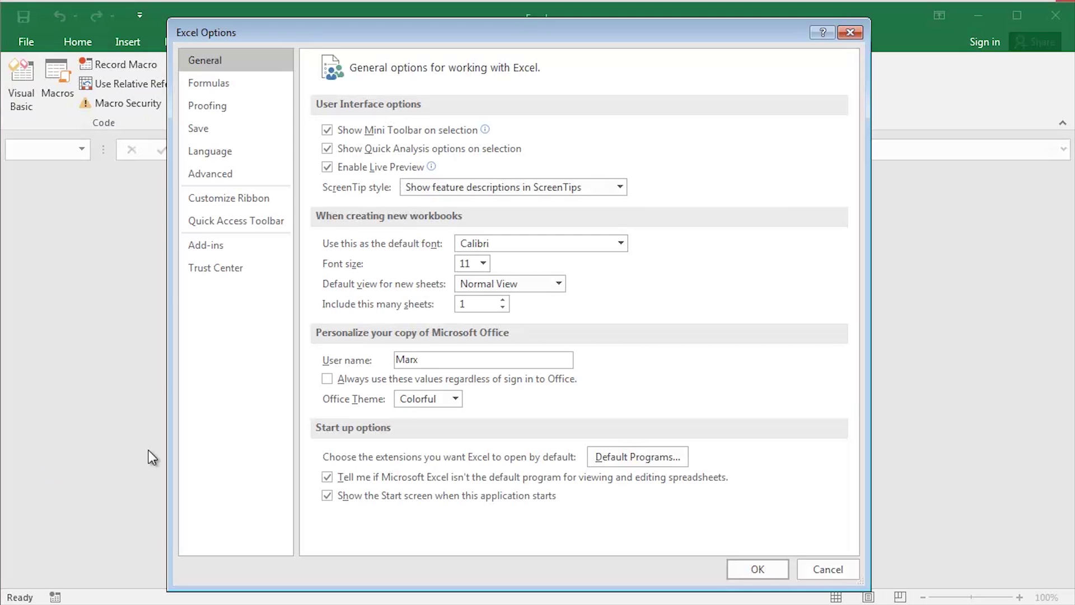
{"action": "left_click", "coordinate": [258, 196]}
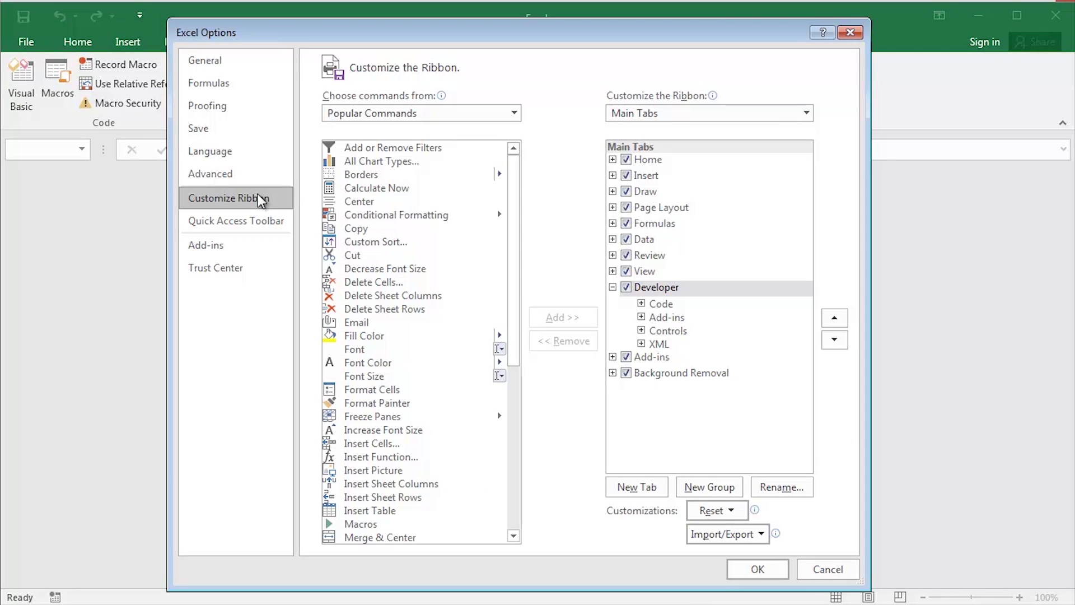
{"action": "left_click", "coordinate": [631, 289]}
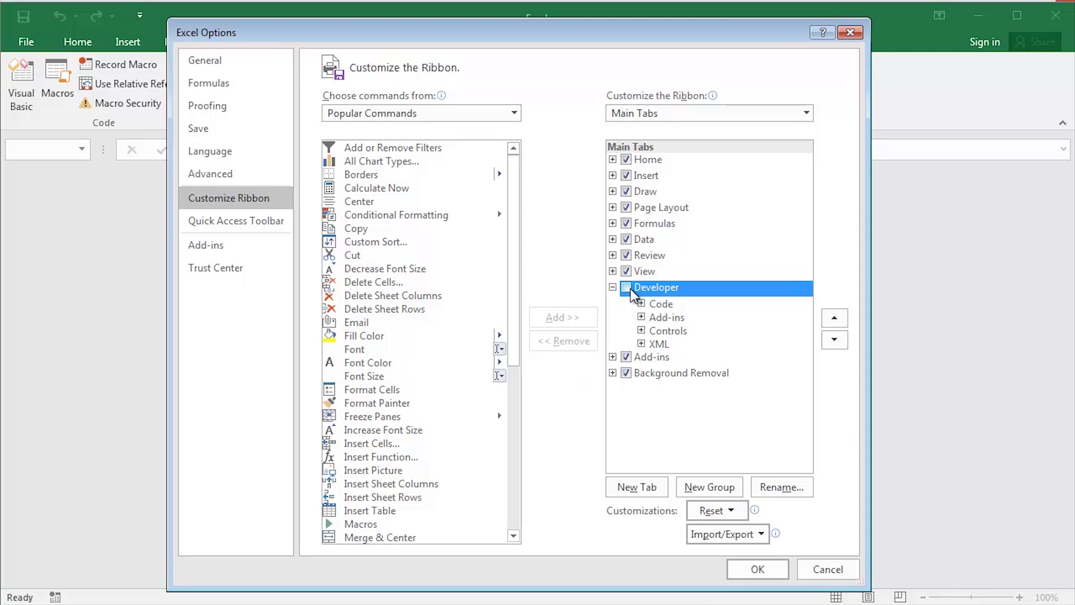
{"action": "left_click", "coordinate": [628, 288]}
{"action": "left_click", "coordinate": [626, 287]}
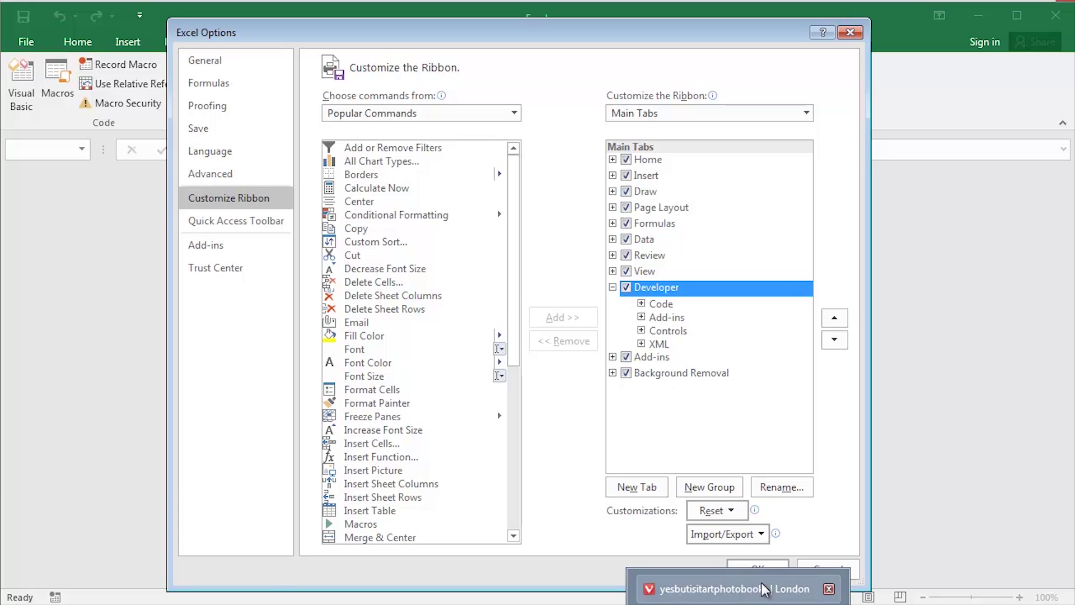
{"action": "left_click", "coordinate": [759, 567]}
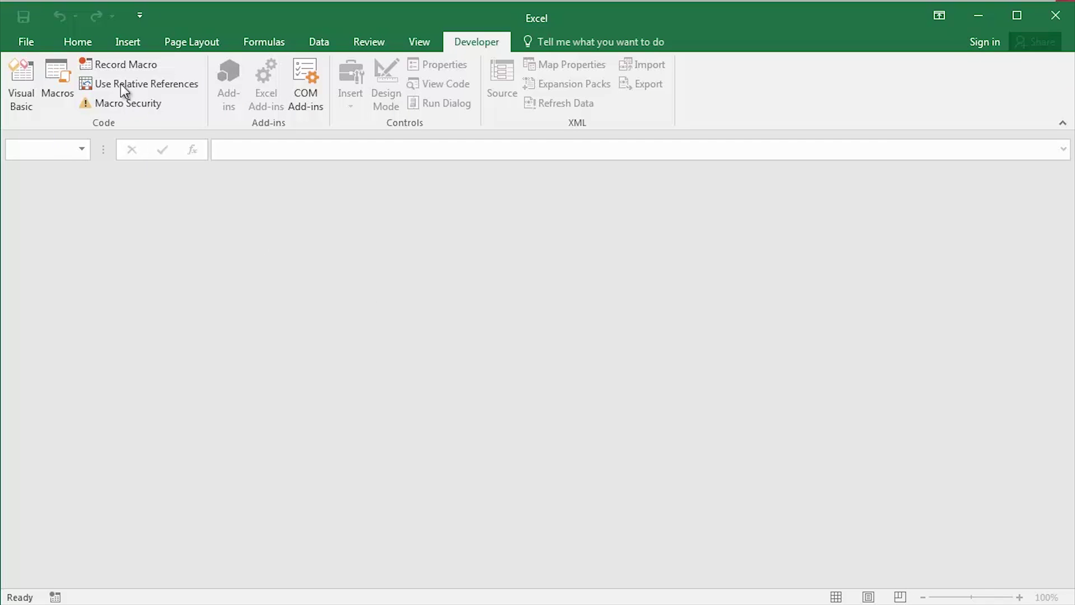
- Record macro ImportTextFile, Ctrl+Shift+I, in the Personal Macro Workbook, described 'This macro imports plain text'
{"action": "left_click", "coordinate": [126, 66]}
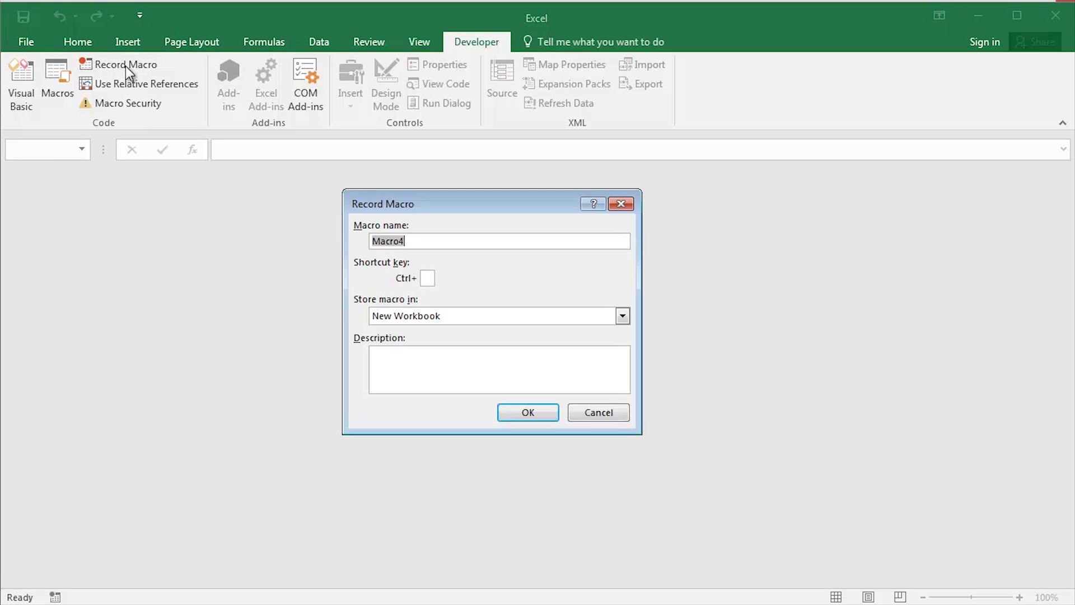
{"action": "type", "text": "Import"}
{"action": "type", "text": "Text"}
{"action": "type", "text": "File"}
{"action": "type", "text": "I"}
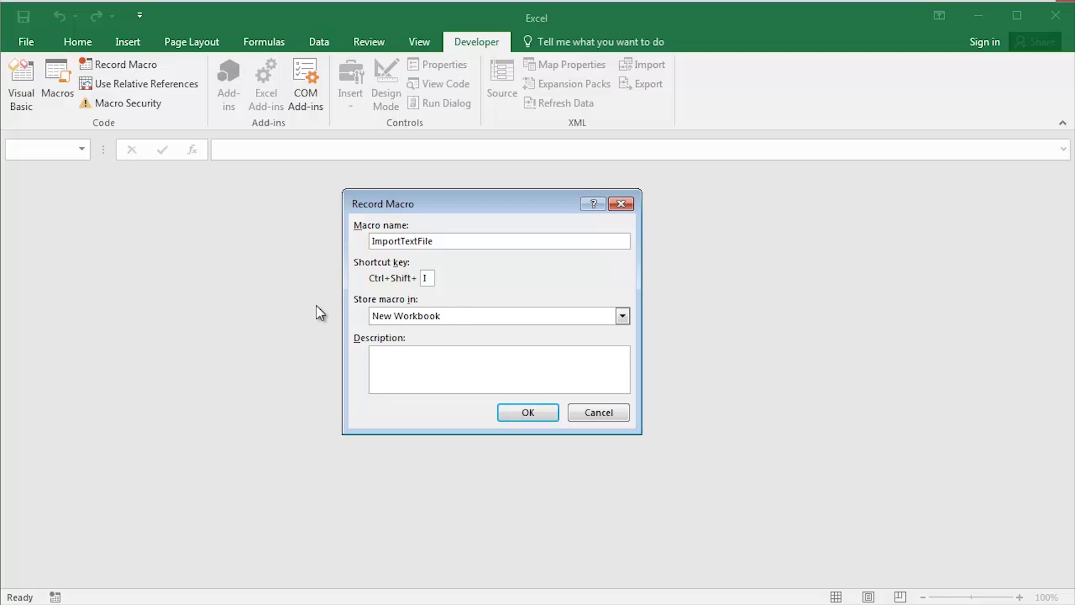
{"action": "left_click", "coordinate": [446, 316]}
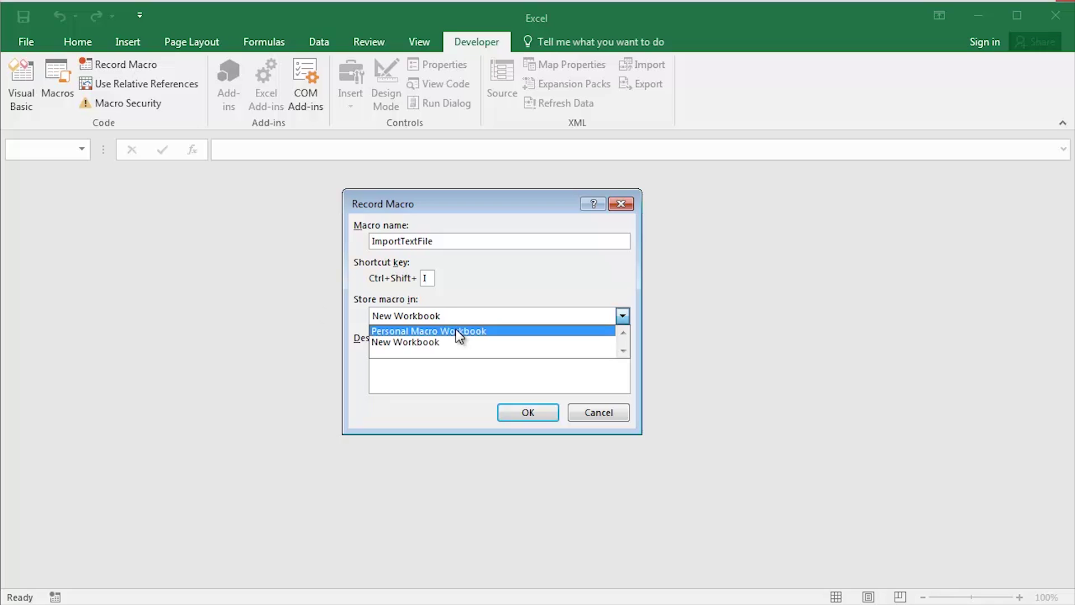
{"action": "left_click", "coordinate": [455, 331]}
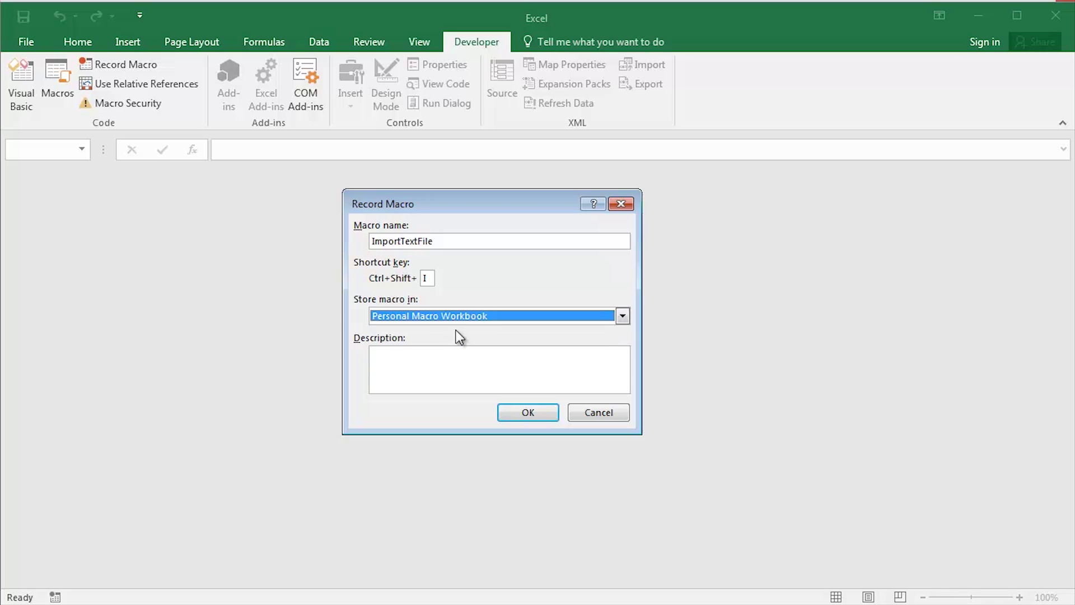
{"action": "left_click", "coordinate": [452, 367]}
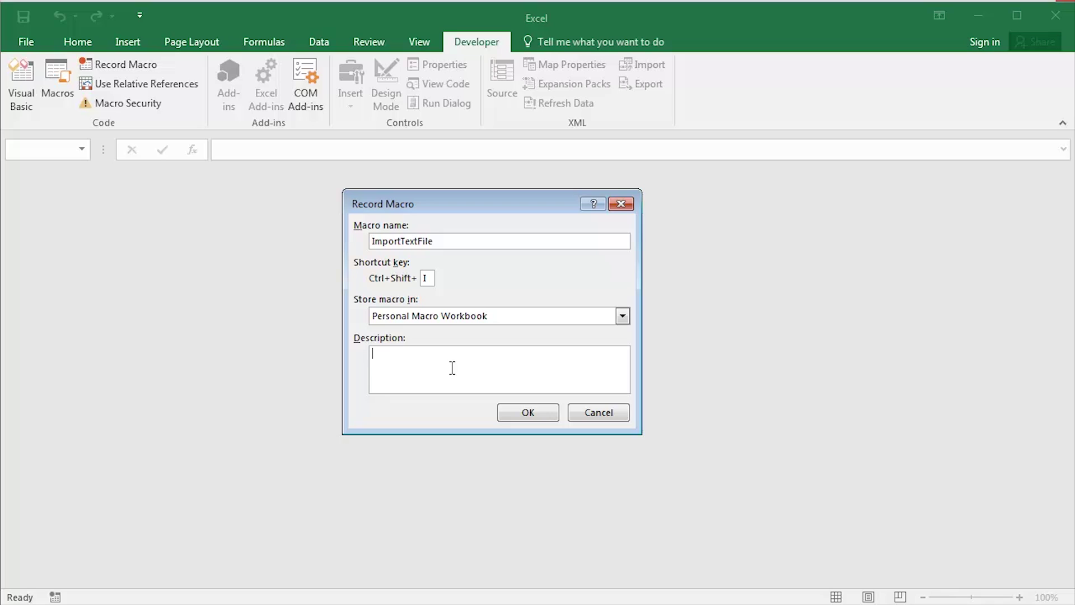
{"action": "type", "text": "Thhis macro imports plain text"}
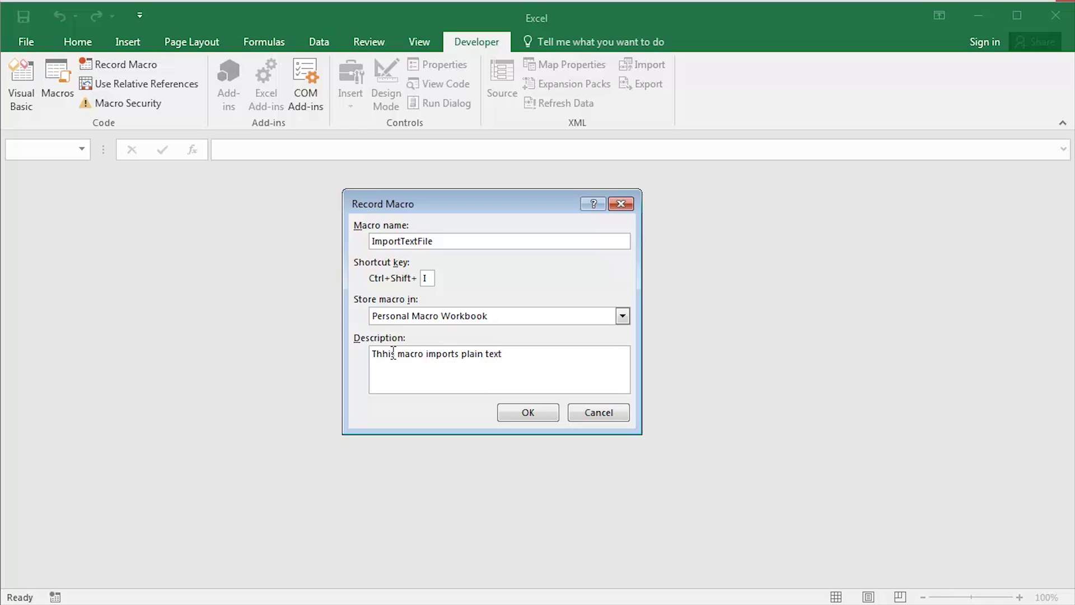
{"action": "key", "text": "BackSpace"}
{"action": "left_click", "coordinate": [526, 409]}
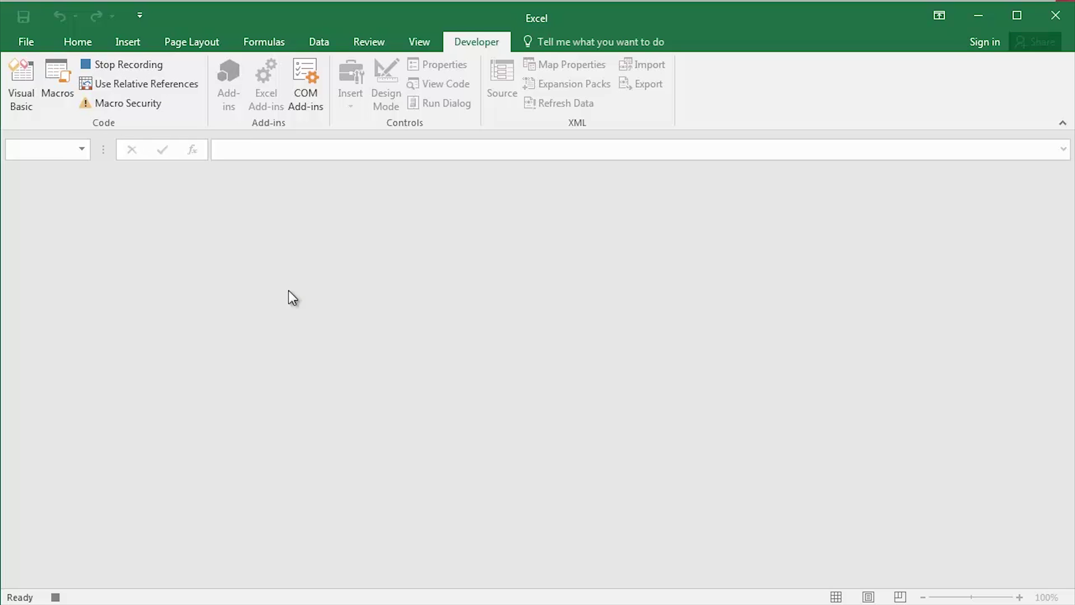
- Open the sample data .txt file and import it with the Text Import Wizard's default tab-delimited settings
{"action": "key", "text": "ctrl+o"}
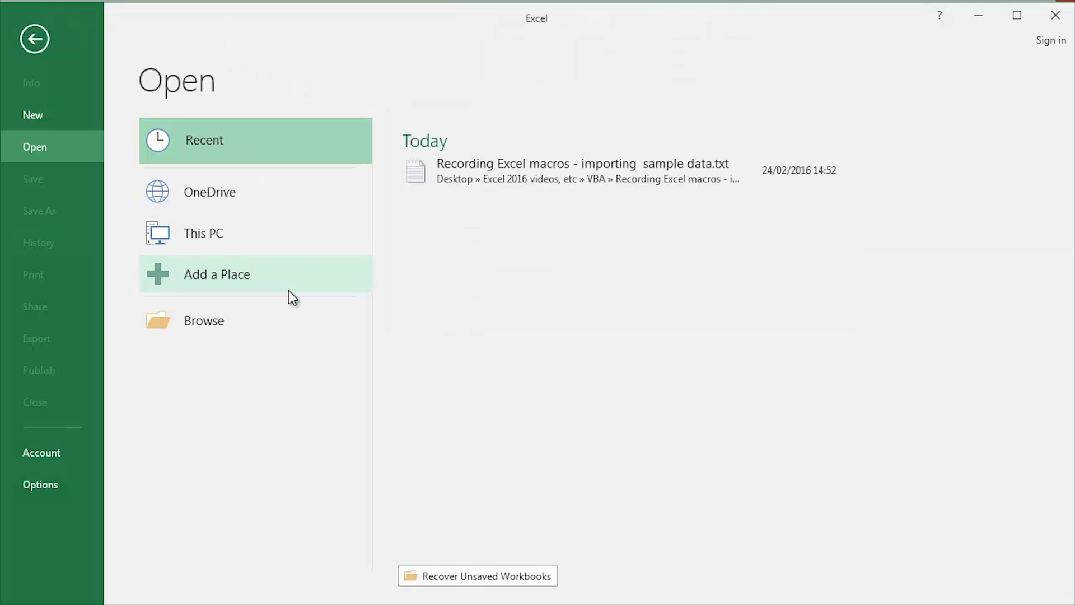
{"action": "left_click", "coordinate": [238, 317]}
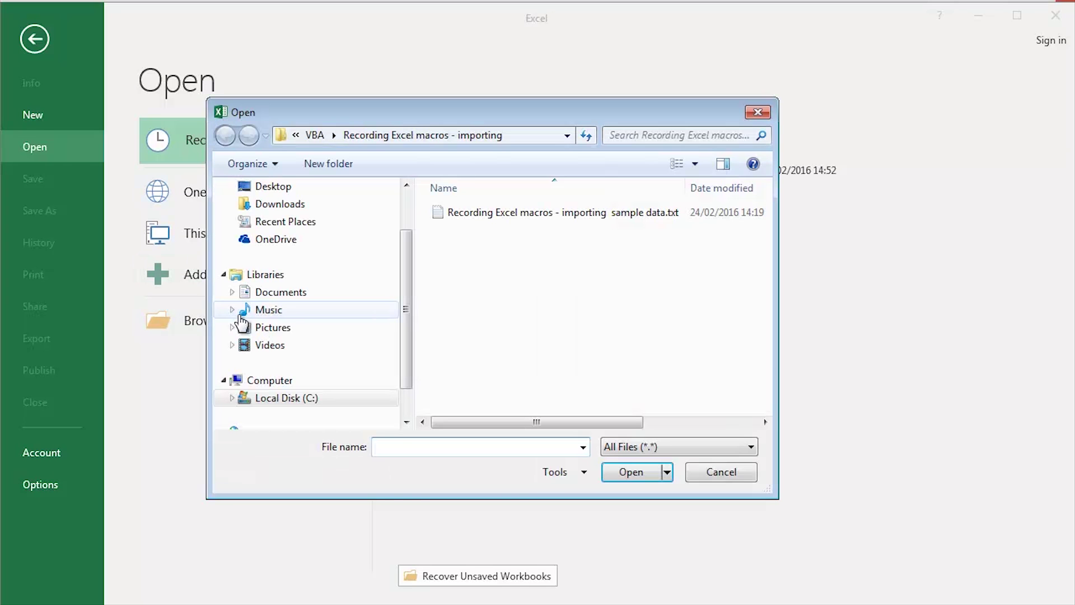
{"action": "double_click", "coordinate": [518, 216]}
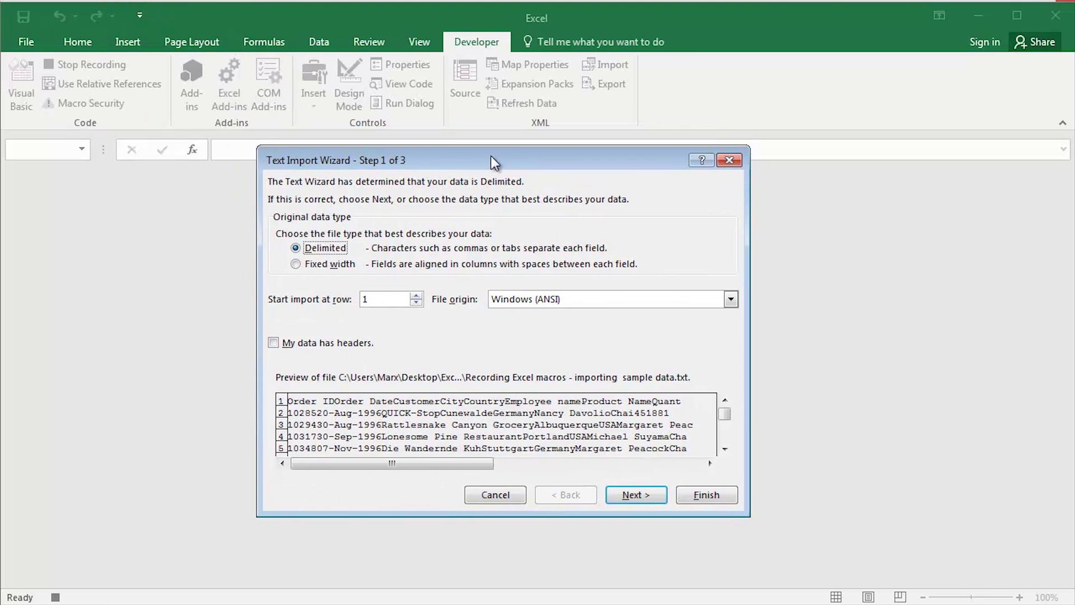
{"action": "left_click", "coordinate": [633, 496]}
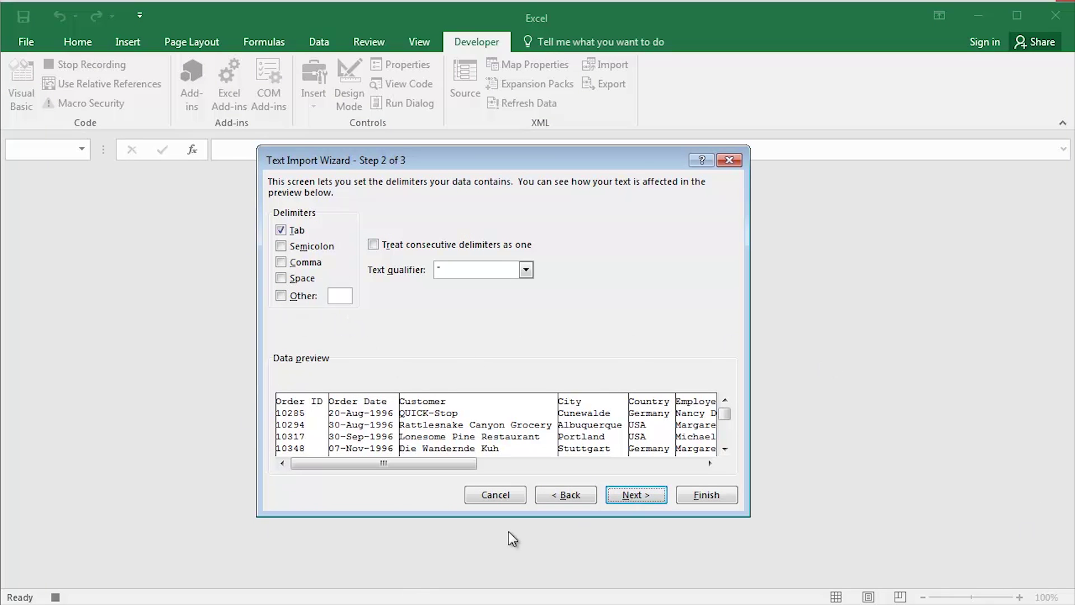
{"action": "left_click", "coordinate": [631, 494]}
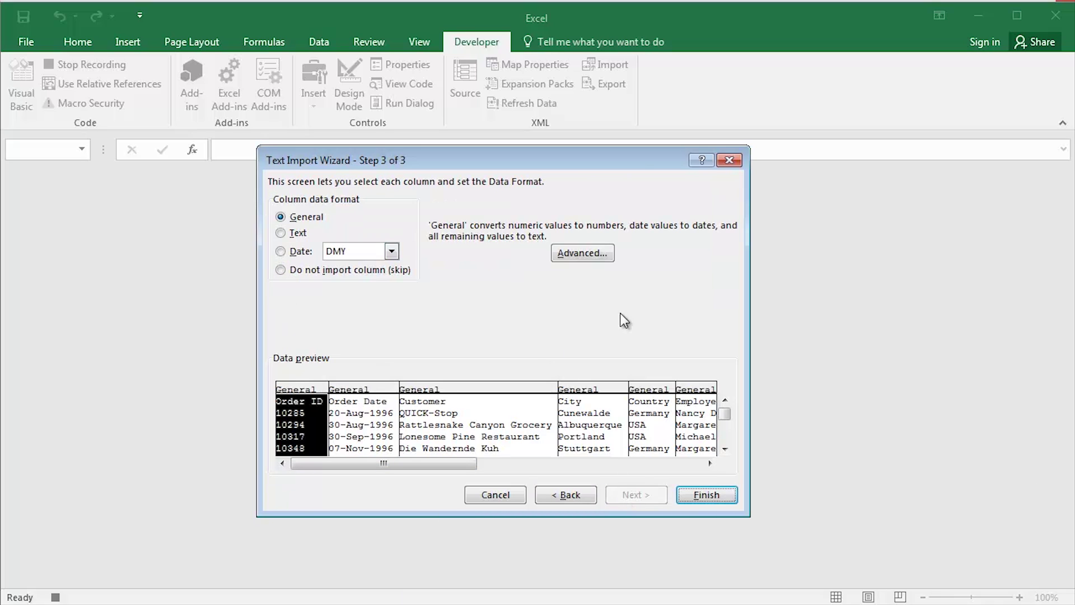
{"action": "left_click", "coordinate": [724, 494]}
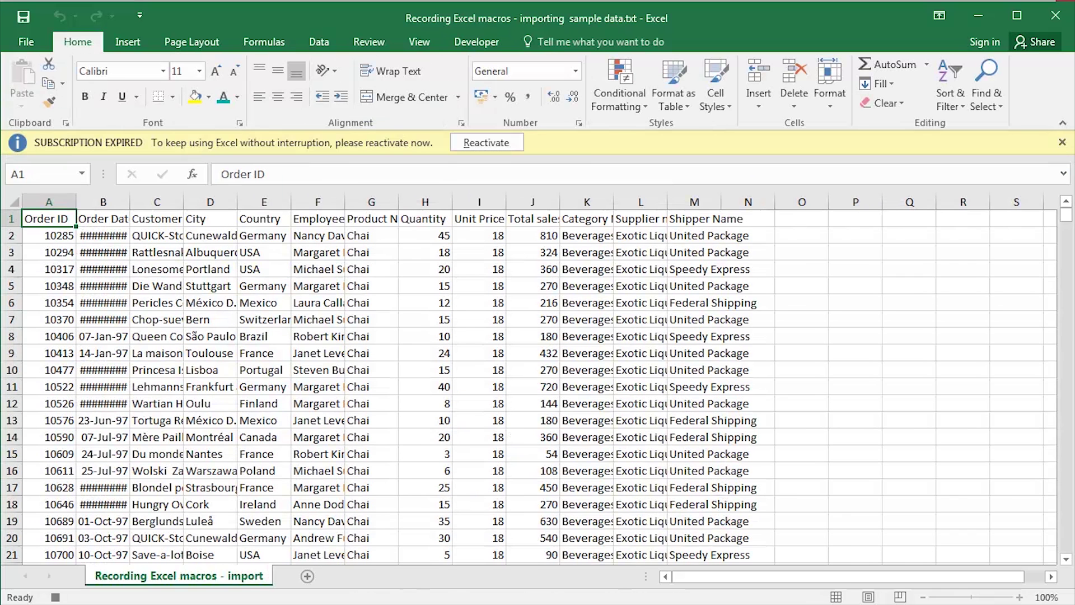
- Dismiss the subscription notice and make header row A1:M1 bold with teal font colour
{"action": "left_click", "coordinate": [1063, 142]}
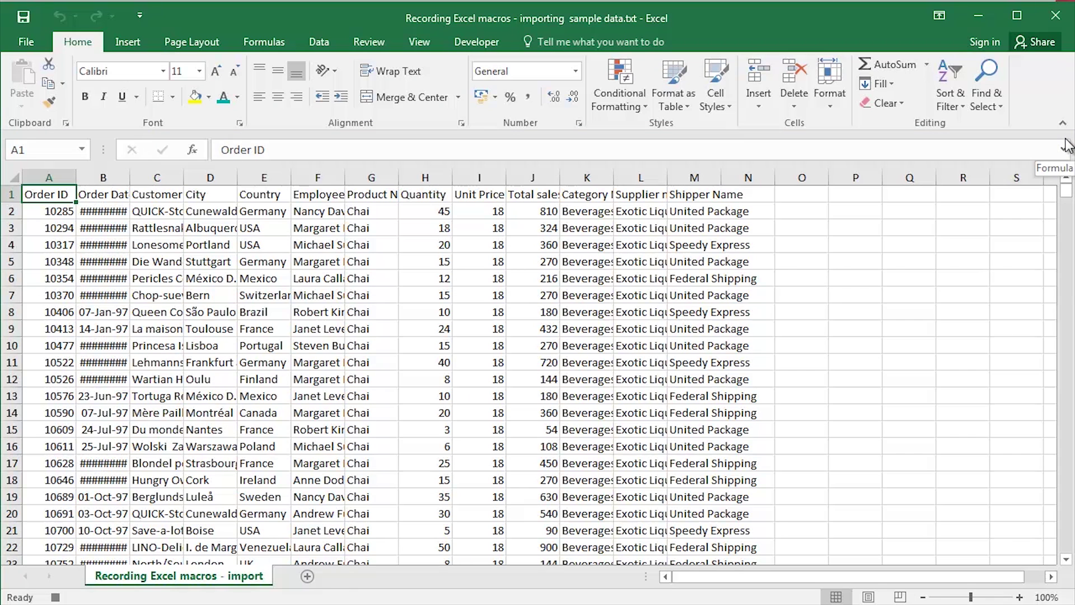
{"action": "key", "text": "ctrl+shift+Right"}
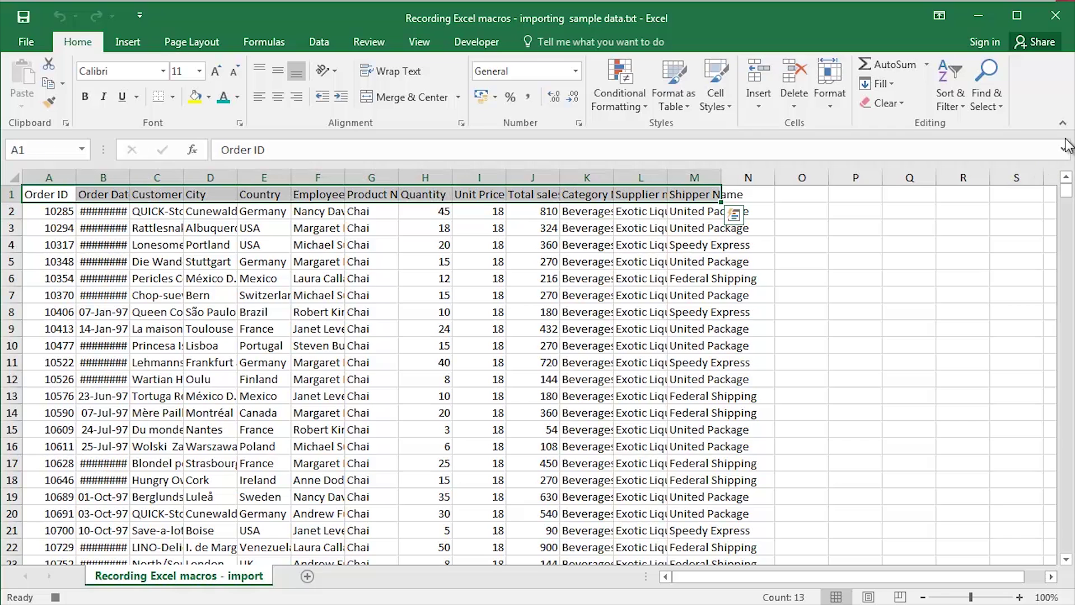
{"action": "key", "text": "ctrl+b"}
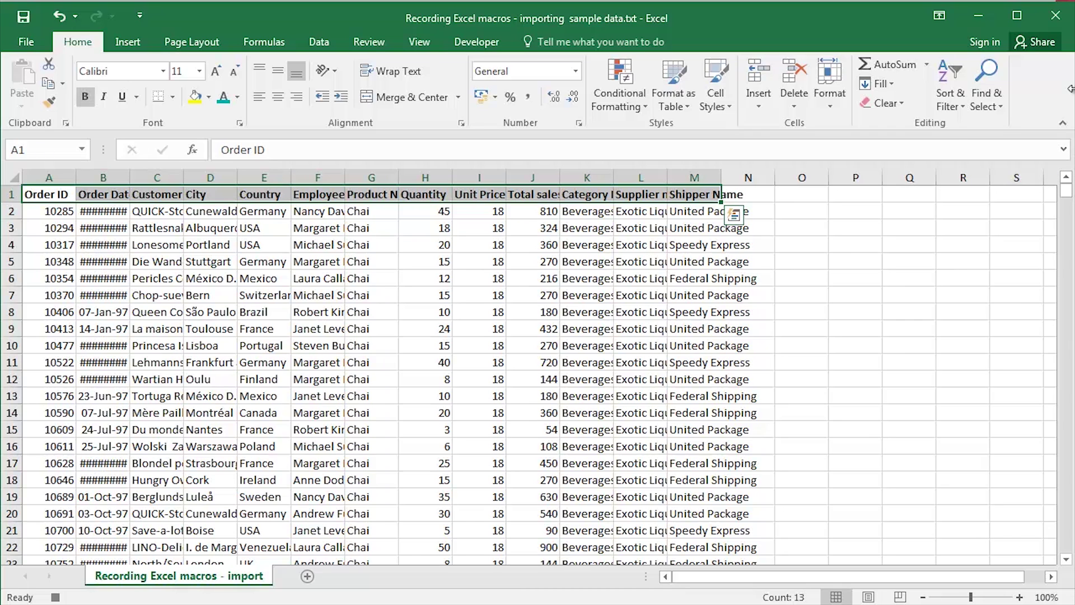
{"action": "left_click", "coordinate": [224, 98]}
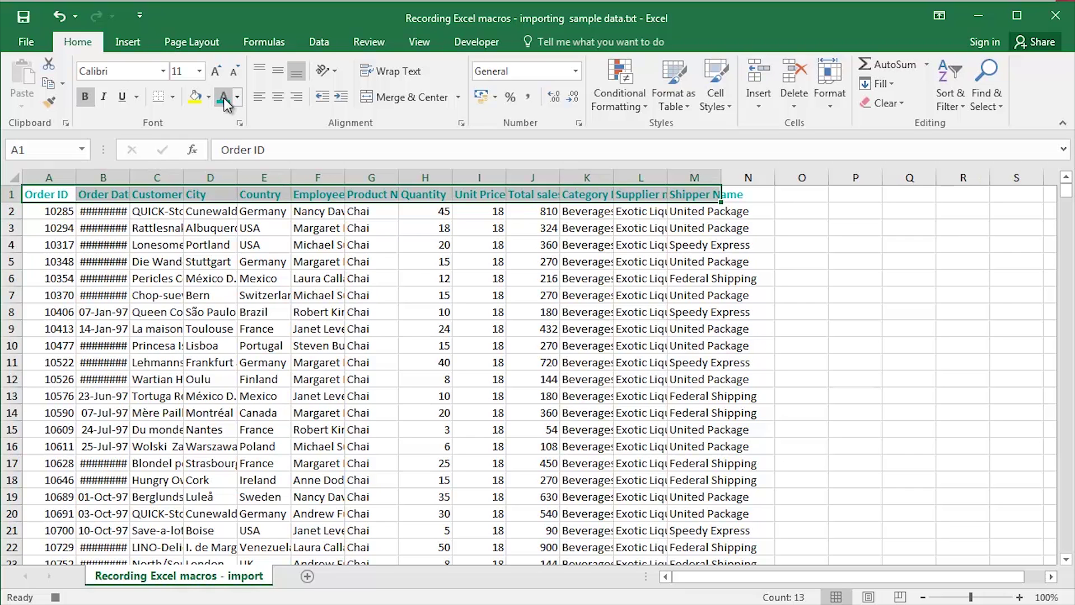
- AutoFit all columns, narrow Product Name to about 16.29 and Supplier name to about 16.14
{"action": "left_click", "coordinate": [15, 178]}
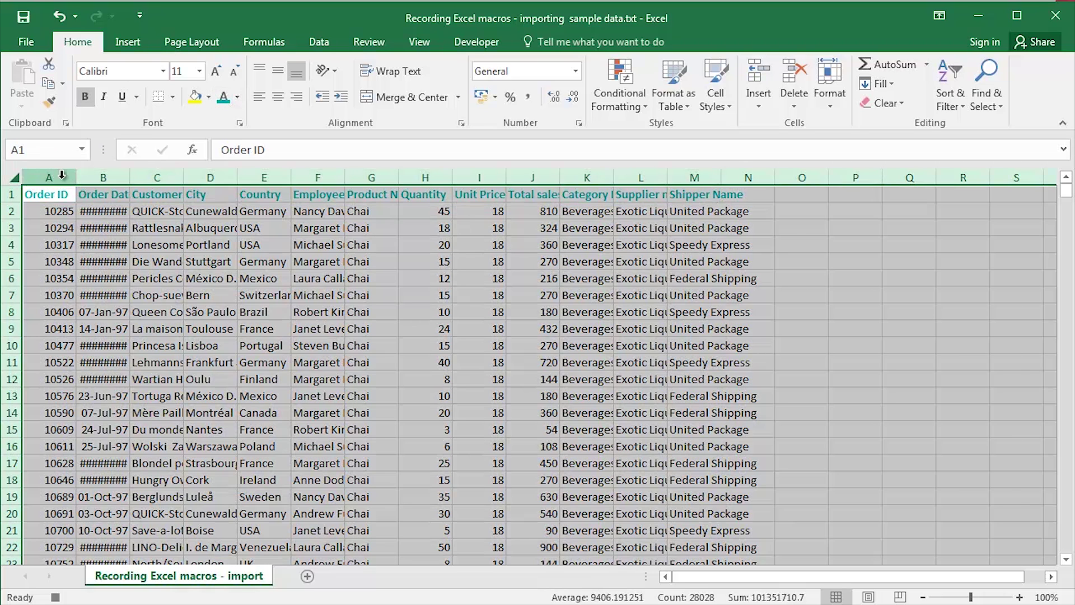
{"action": "left_click_drag", "start_coordinate": [78, 177], "coordinate": [77, 177]}
{"action": "double_click", "coordinate": [77, 177]}
{"action": "left_click", "coordinate": [96, 224]}
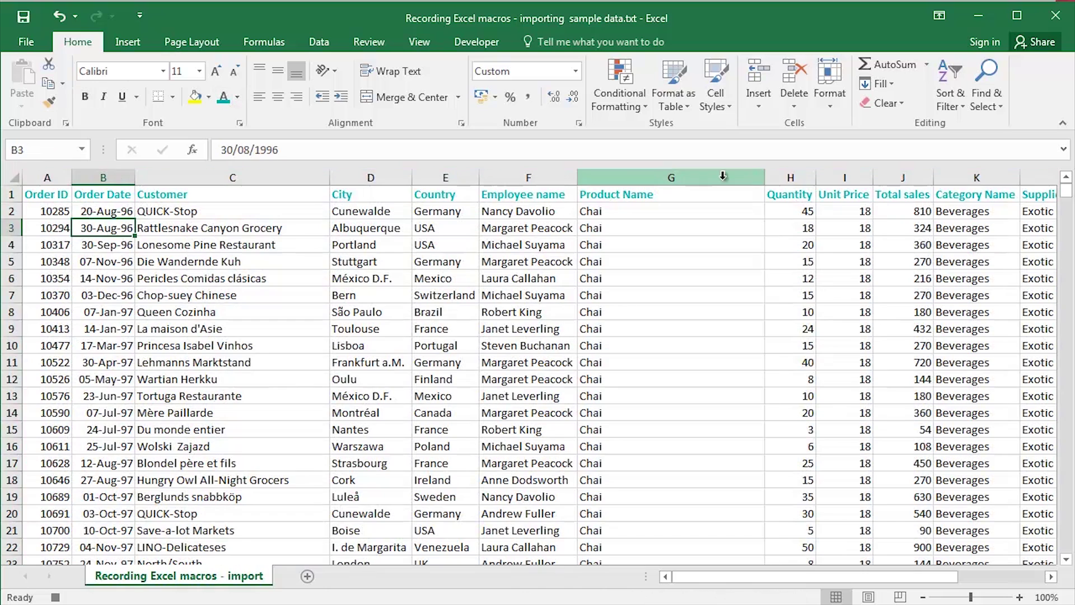
{"action": "left_click_drag", "start_coordinate": [765, 177], "coordinate": [679, 177]}
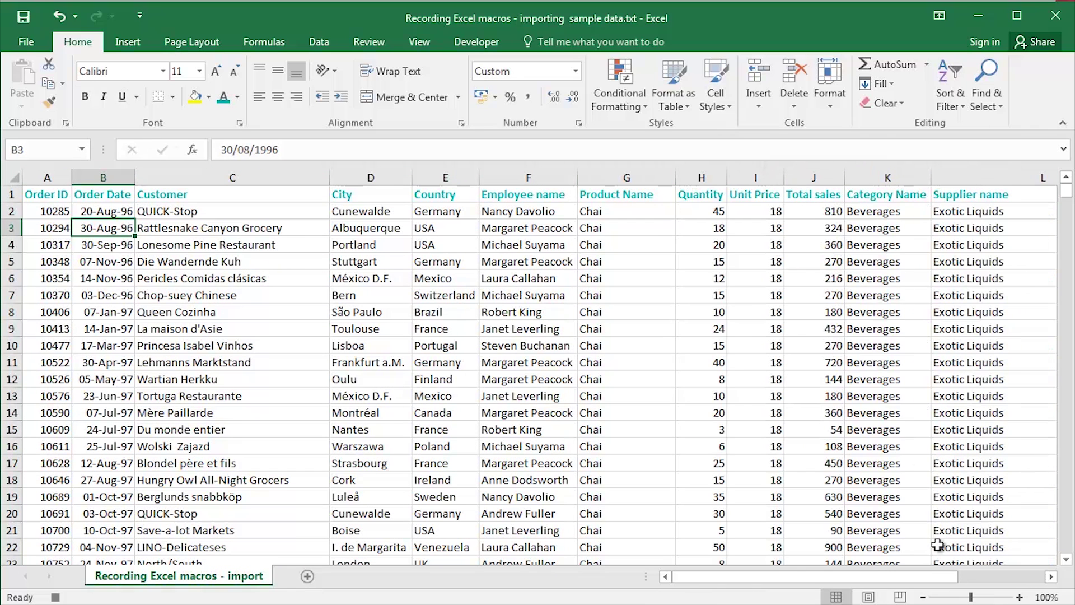
{"action": "left_click_drag", "start_coordinate": [925, 584], "coordinate": [979, 583]}
{"action": "left_click_drag", "start_coordinate": [847, 178], "coordinate": [722, 177]}
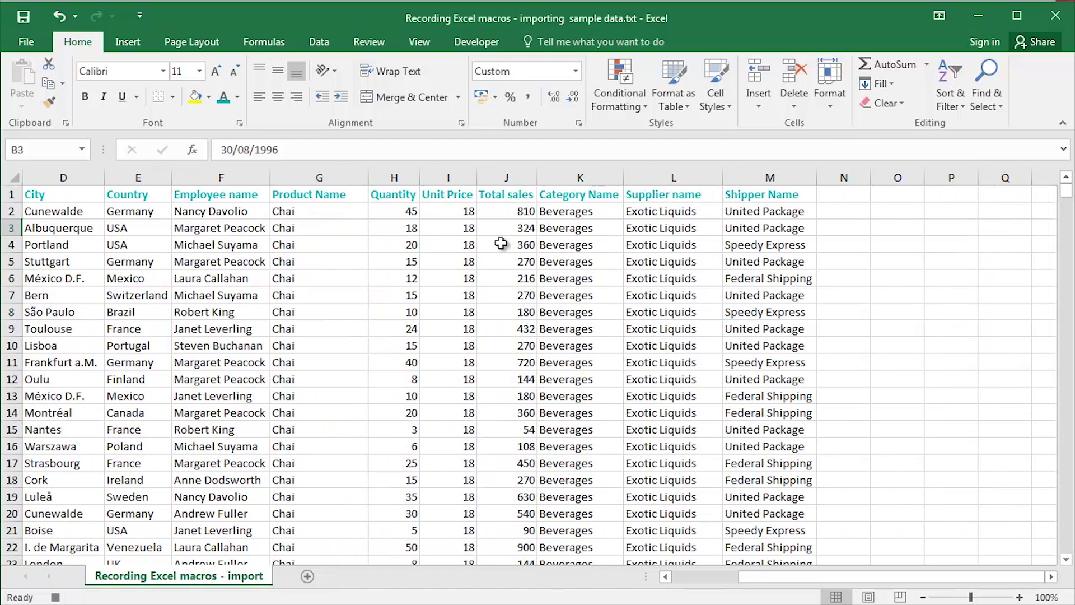
{"action": "scroll", "coordinate": [480, 230], "scroll_direction": "down", "scroll_amount": 1}
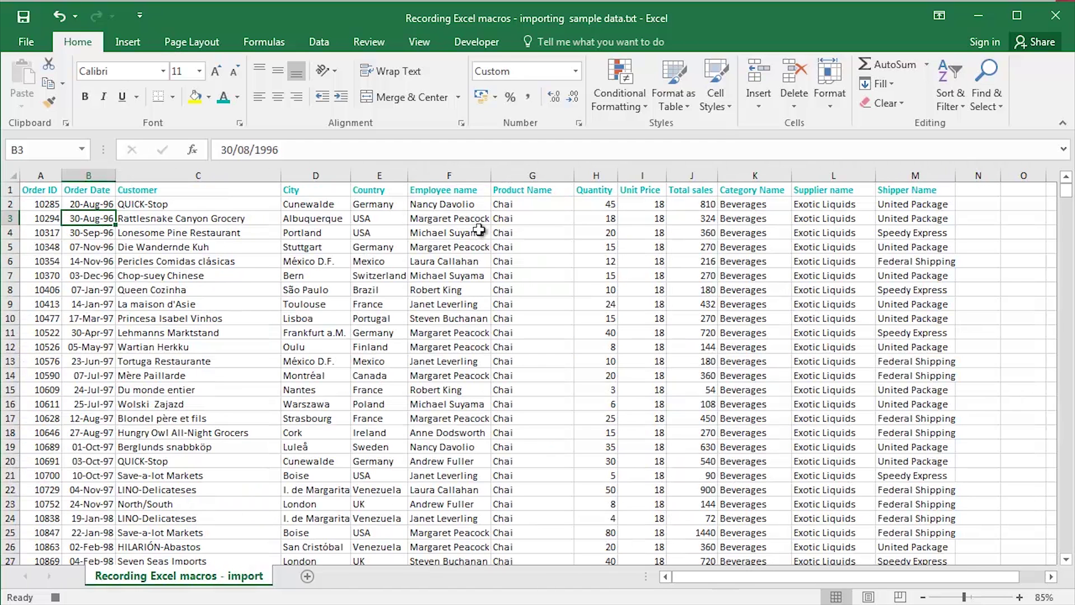
{"action": "key", "text": "ctrl+Home"}
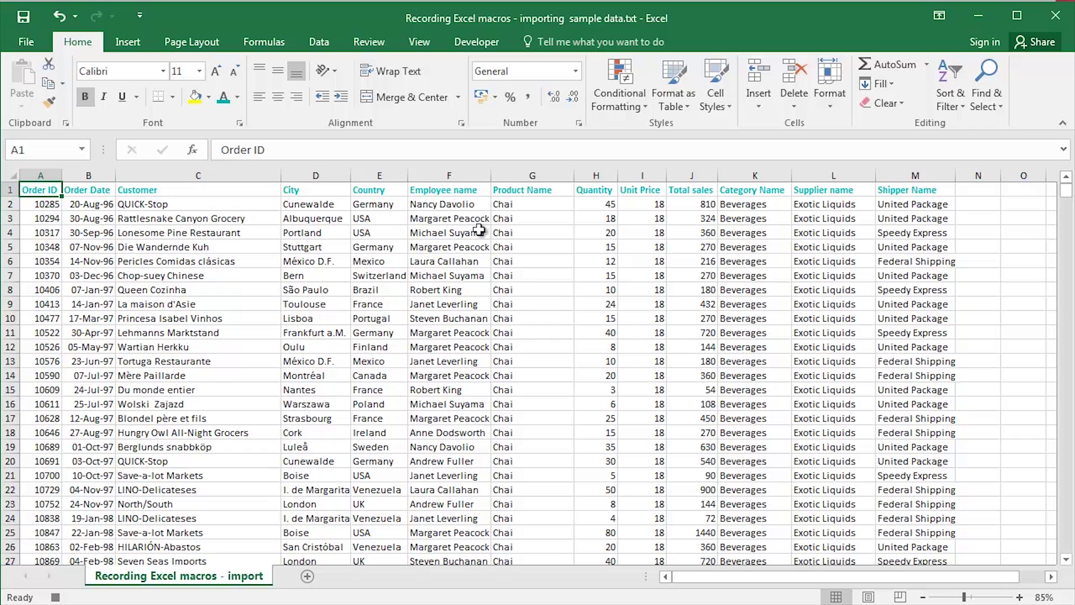
{"action": "key", "text": "ctrl+shift+Right"}
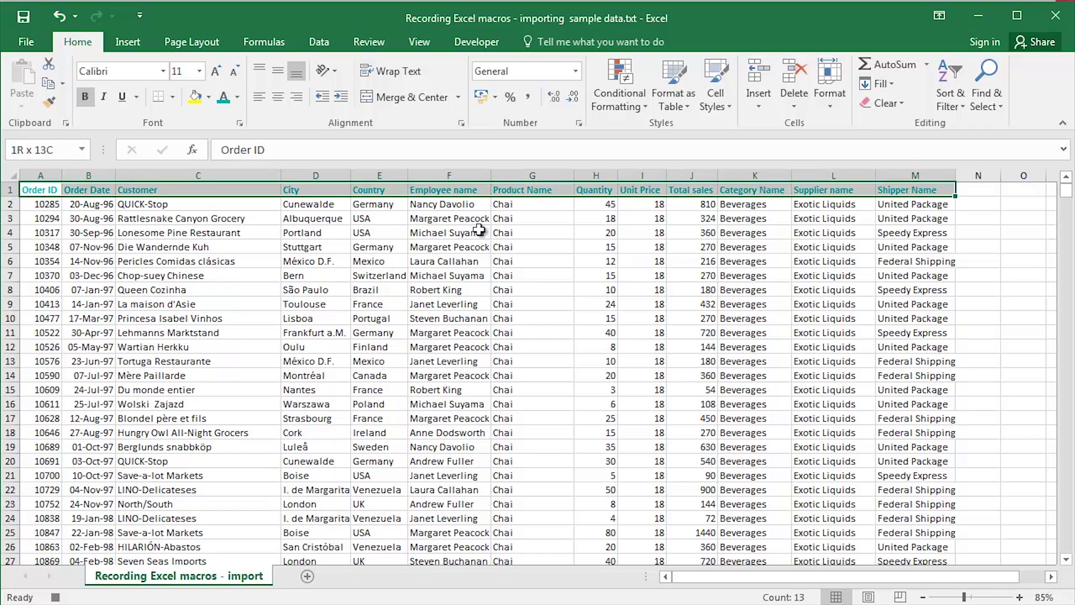
- Give the header row an orange bottom border via More Borders
{"action": "left_click", "coordinate": [172, 97]}
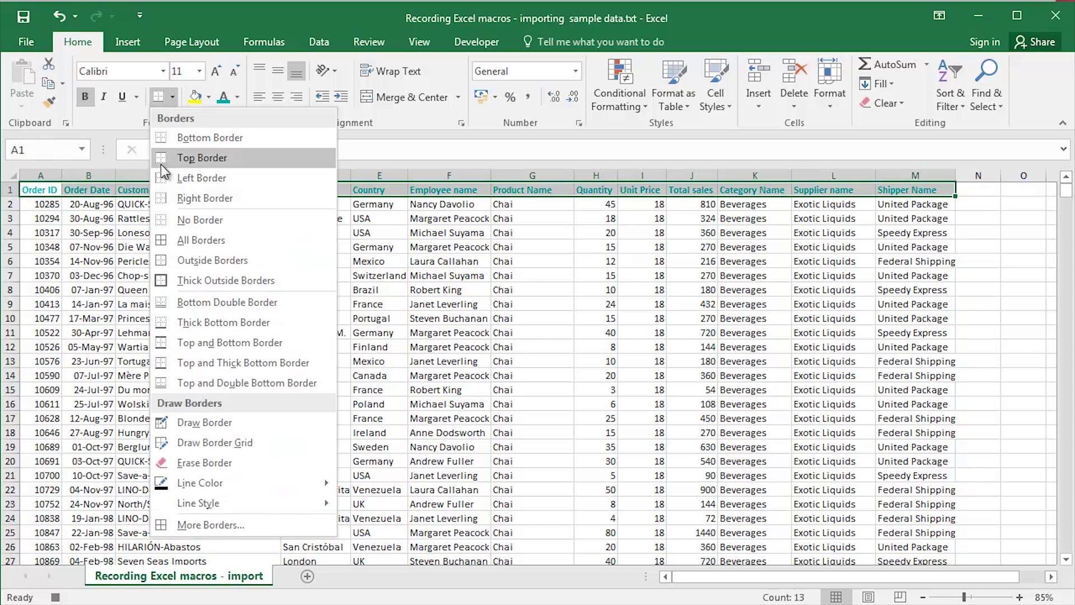
{"action": "left_click", "coordinate": [214, 531]}
{"action": "left_click", "coordinate": [380, 350]}
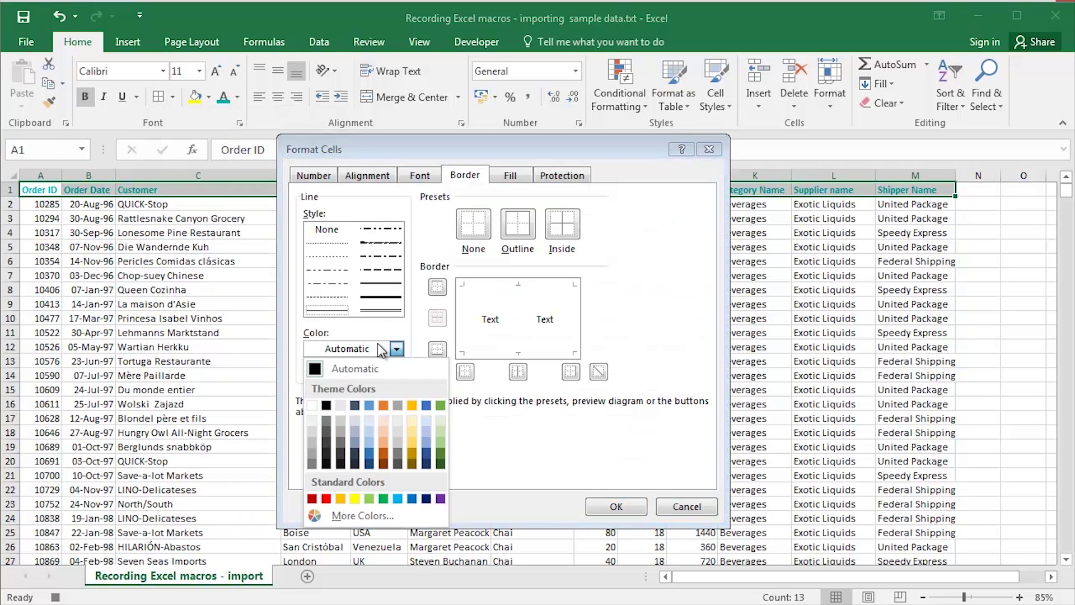
{"action": "left_click", "coordinate": [384, 405]}
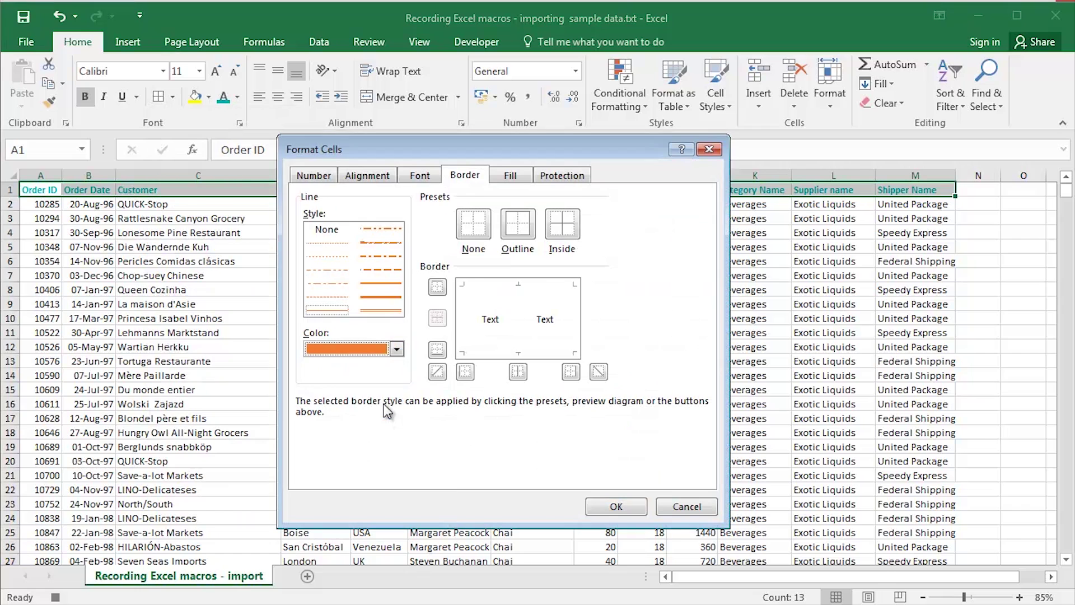
{"action": "left_click", "coordinate": [492, 354]}
{"action": "left_click", "coordinate": [615, 504]}
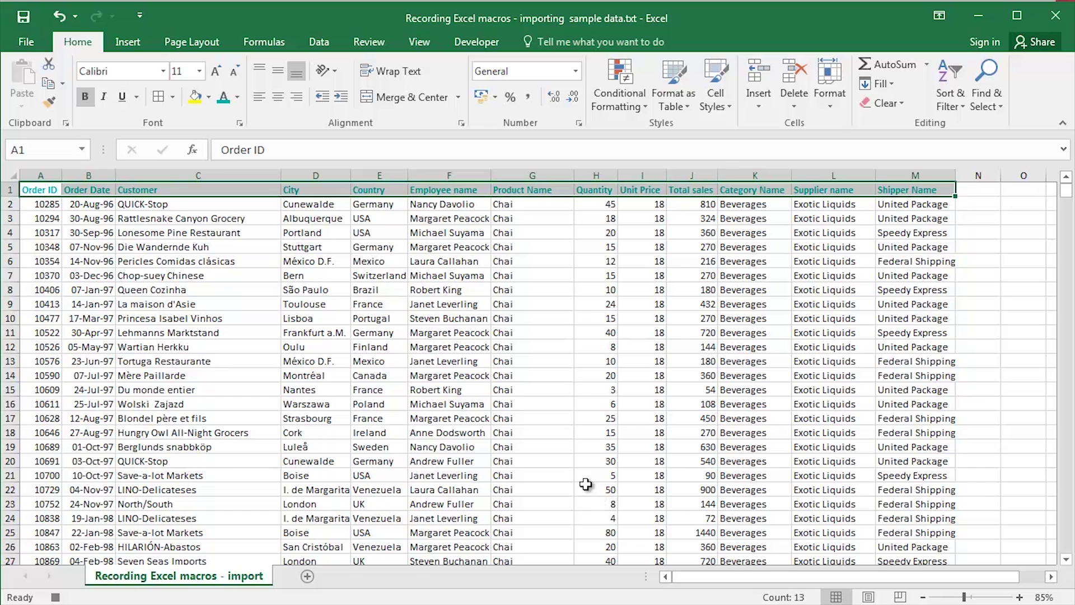
- Middle-align the header text and raise row 1 to height 30.75
{"action": "left_click", "coordinate": [277, 71]}
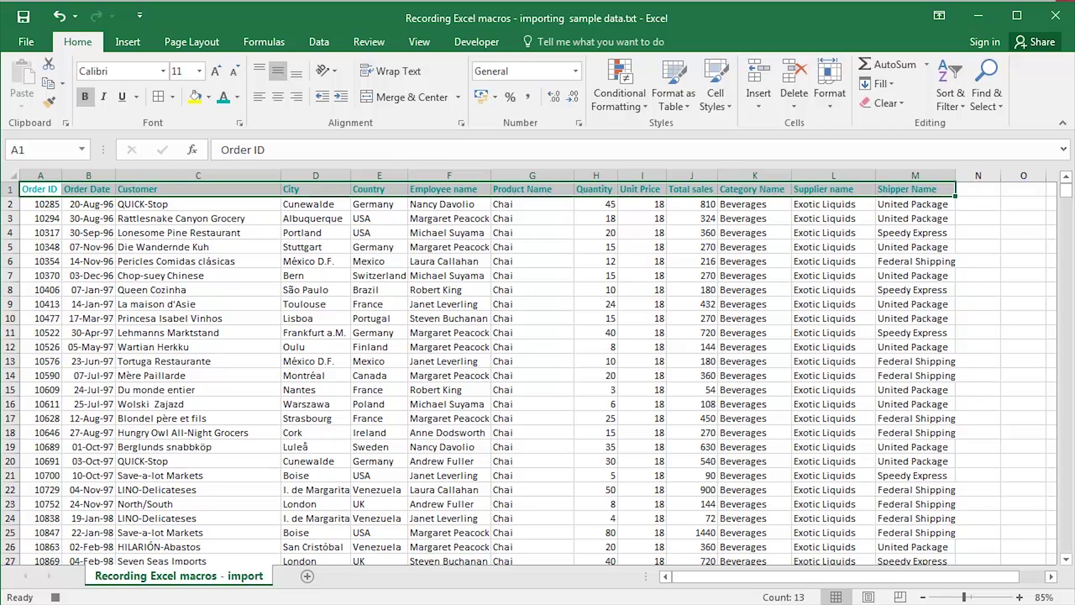
{"action": "left_click_drag", "start_coordinate": [14, 197], "coordinate": [17, 212]}
{"action": "left_click", "coordinate": [58, 235]}
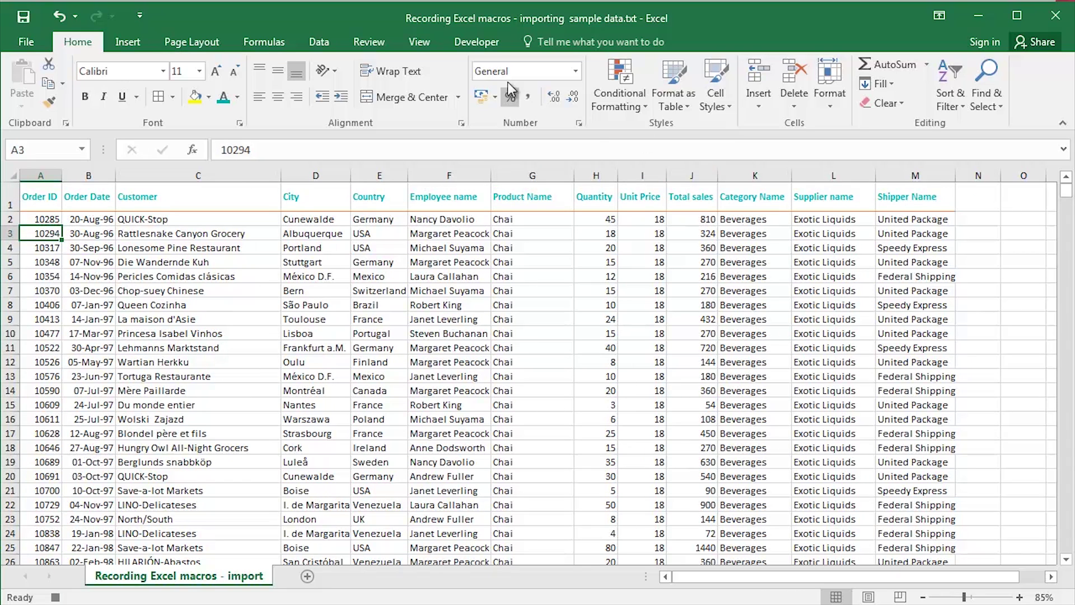
{"action": "left_click", "coordinate": [474, 45]}
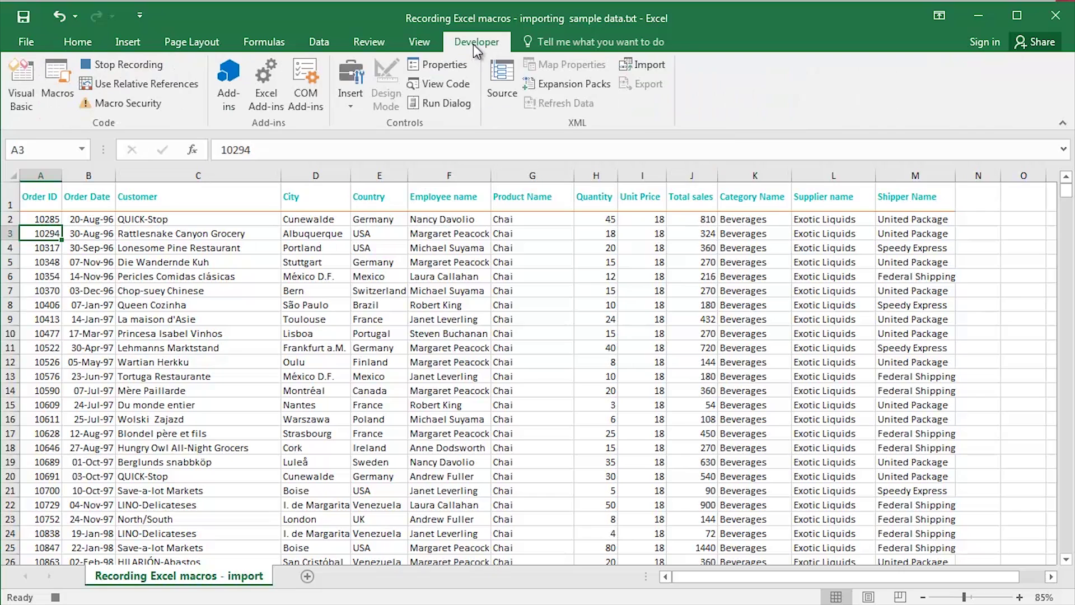
- Stop recording the ImportTextFile macro
{"action": "left_click", "coordinate": [126, 63]}
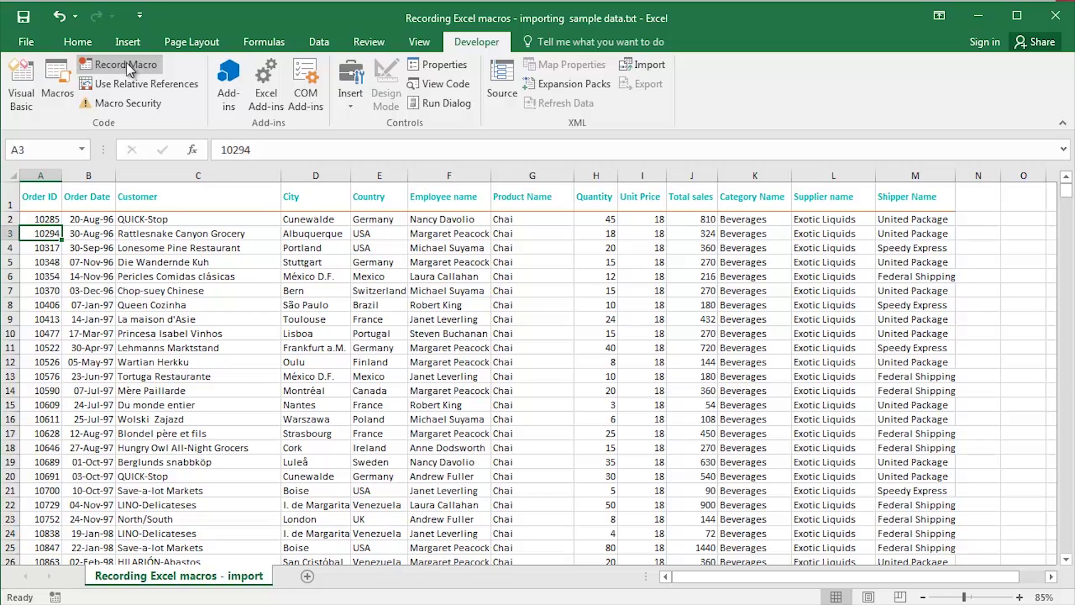
- Close the workbook with Don't Save and dismiss the subscription-expired notice
{"action": "key", "text": "alt+F4"}
{"action": "key", "text": "Tab"}
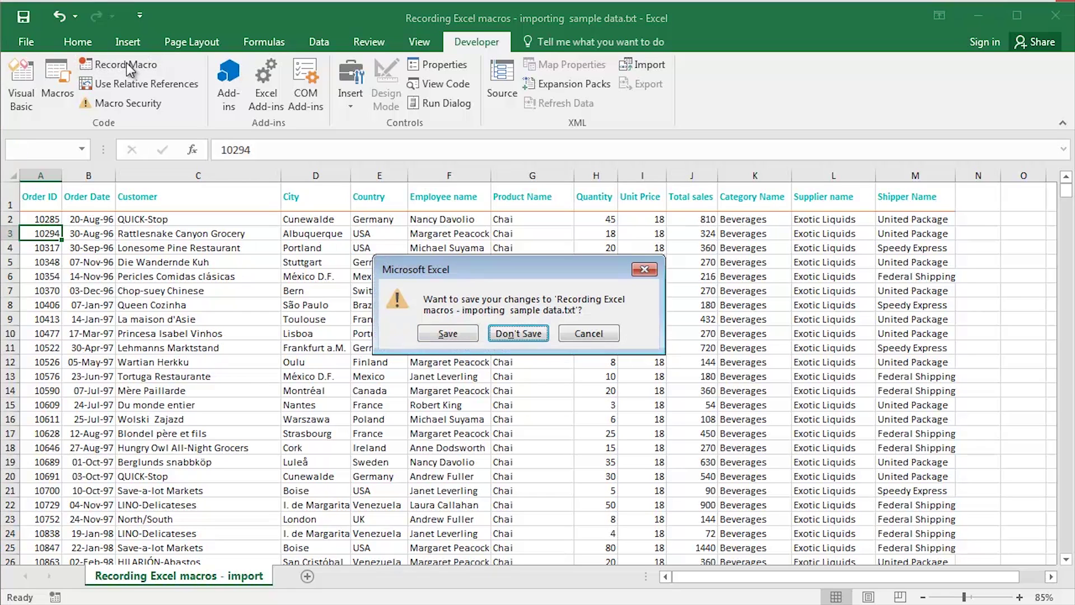
{"action": "key", "text": "Return"}
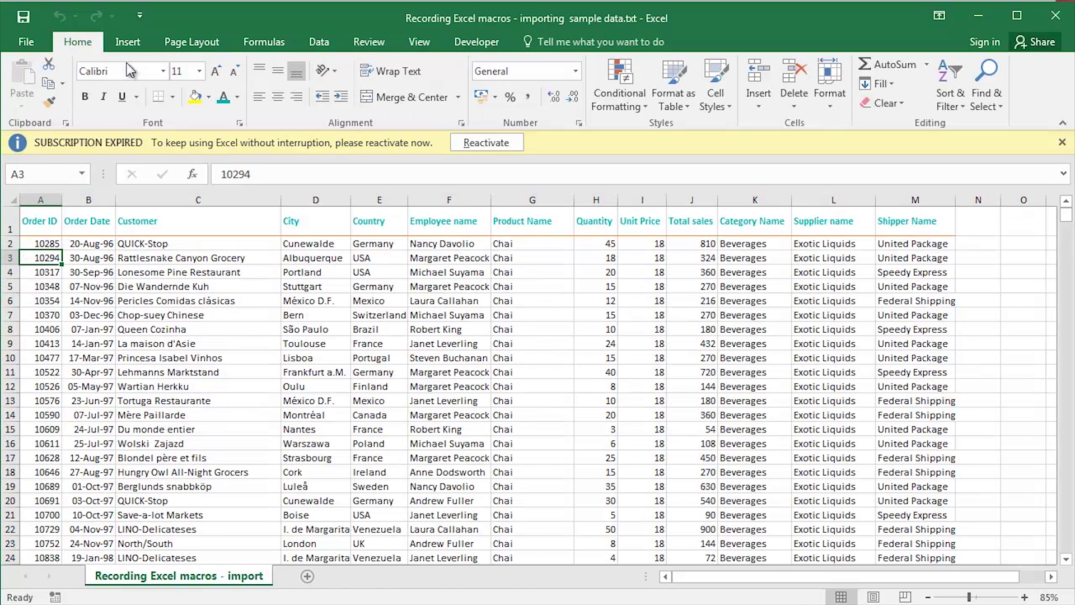
{"action": "left_click", "coordinate": [1062, 142]}
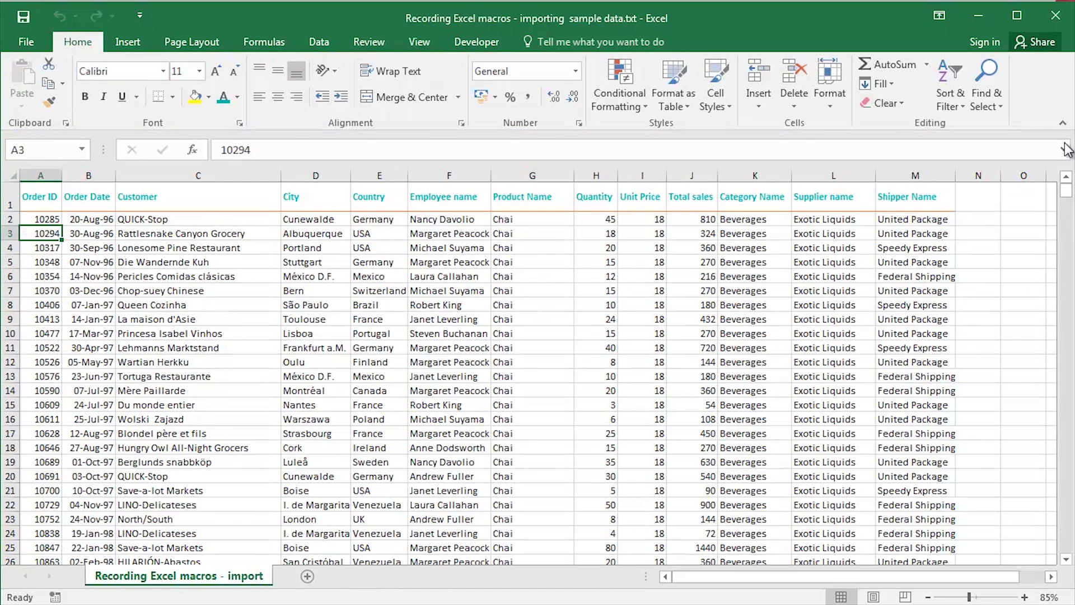